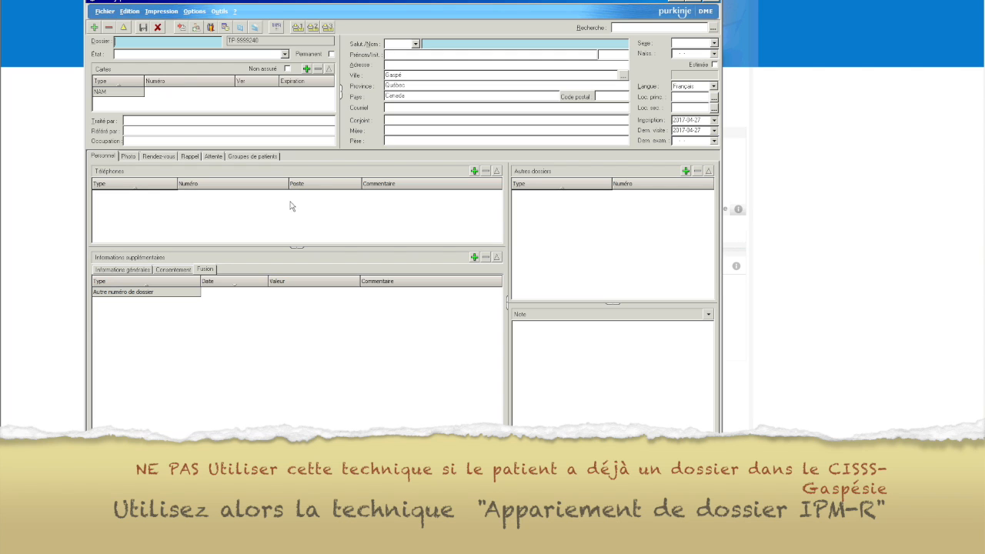
- Discard the unsaved patient record and reopen Index patient on a blank form
click(714, 3)
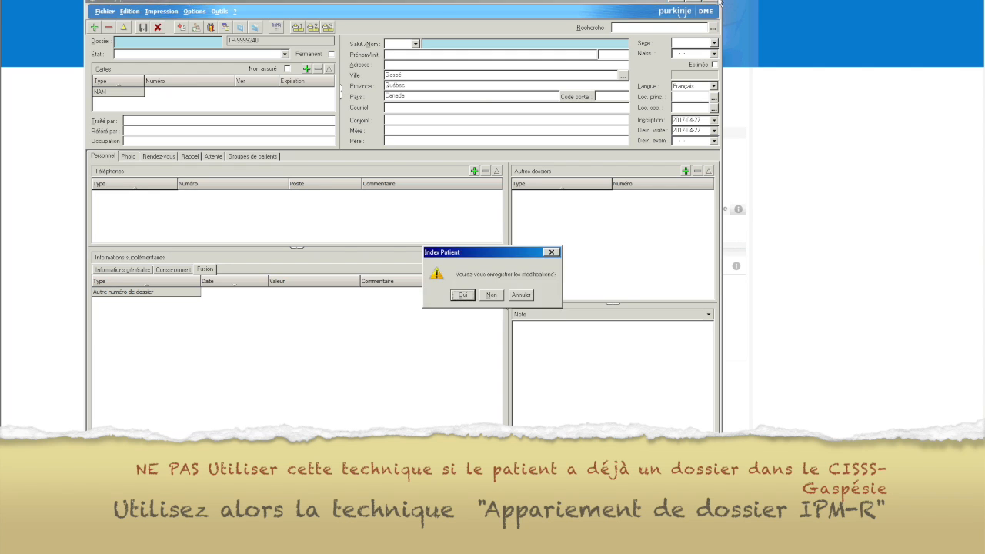
click(490, 297)
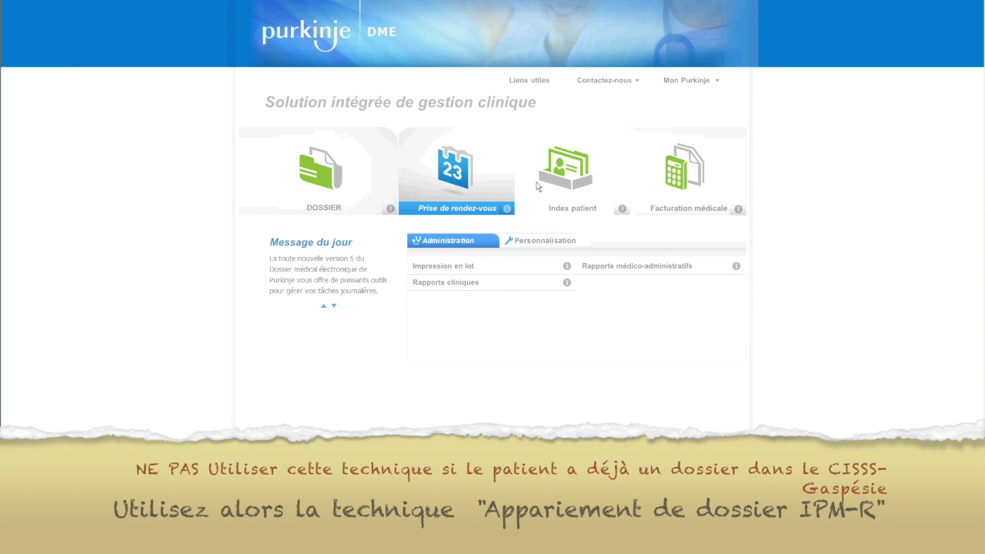
click(570, 183)
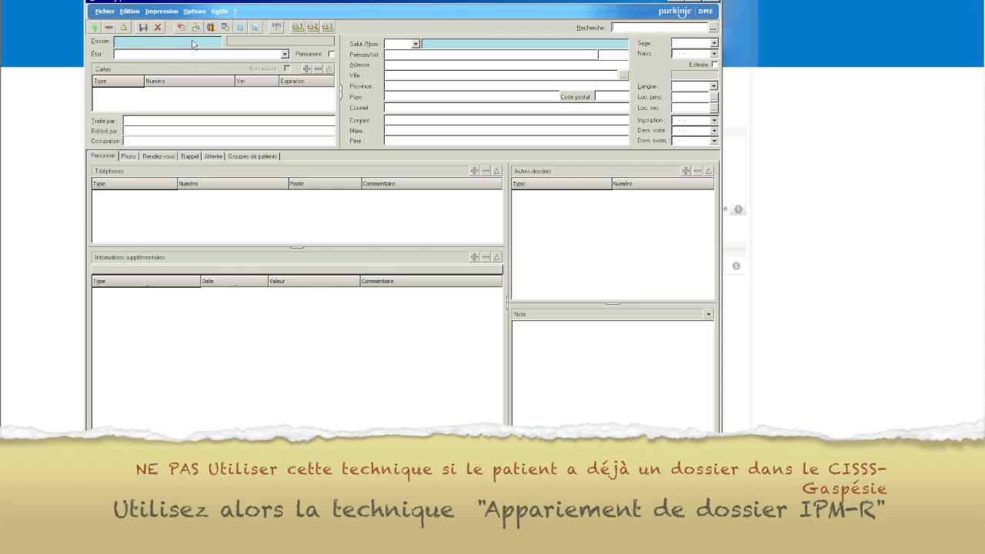
- Enter BIDON as the dossier number
click(93, 28)
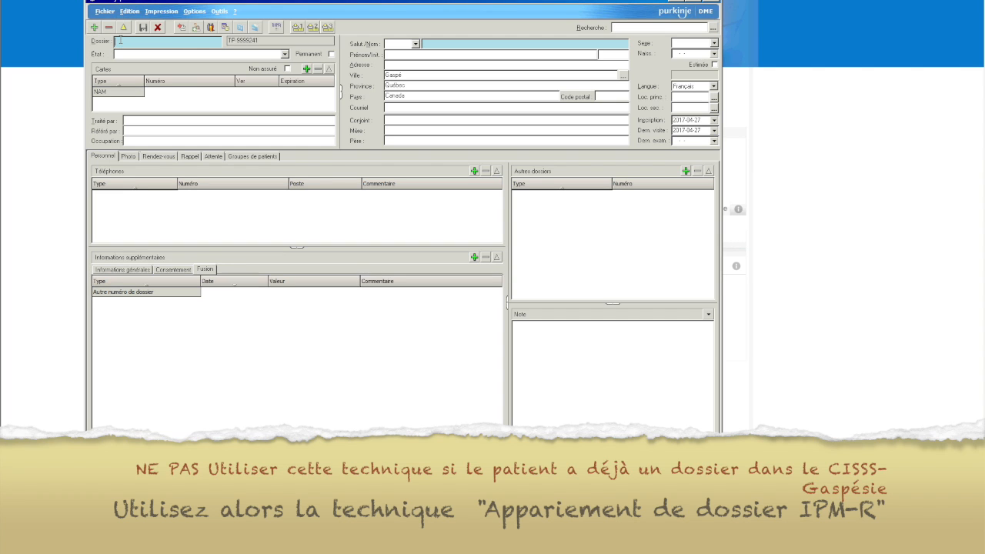
click(120, 41)
text(BIDON)
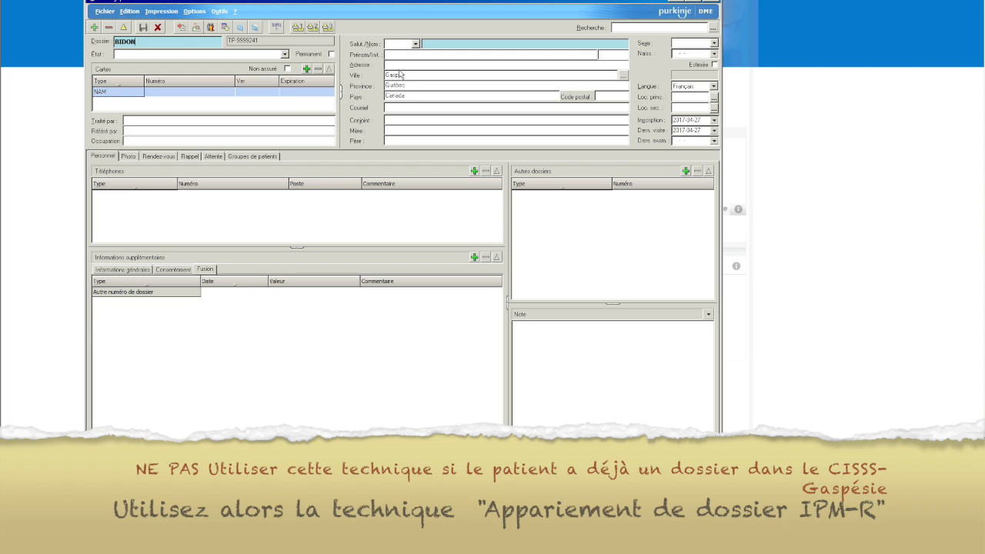
- Fill in the patient's last name, first name and street address
click(465, 45)
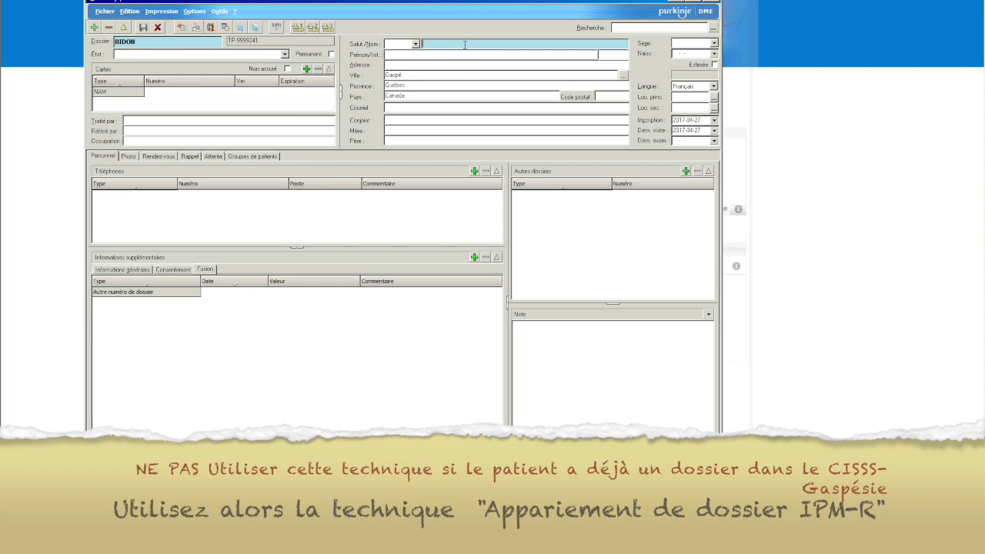
text(B)
key(BackSpace)
text(Bidon)
click(452, 53)
text(Monsieur)
click(470, 63)
text(234 Rue Machin)
click(604, 95)
- Enter the patient's postal code and set the sex to Masculin
text(G4X 2W2)
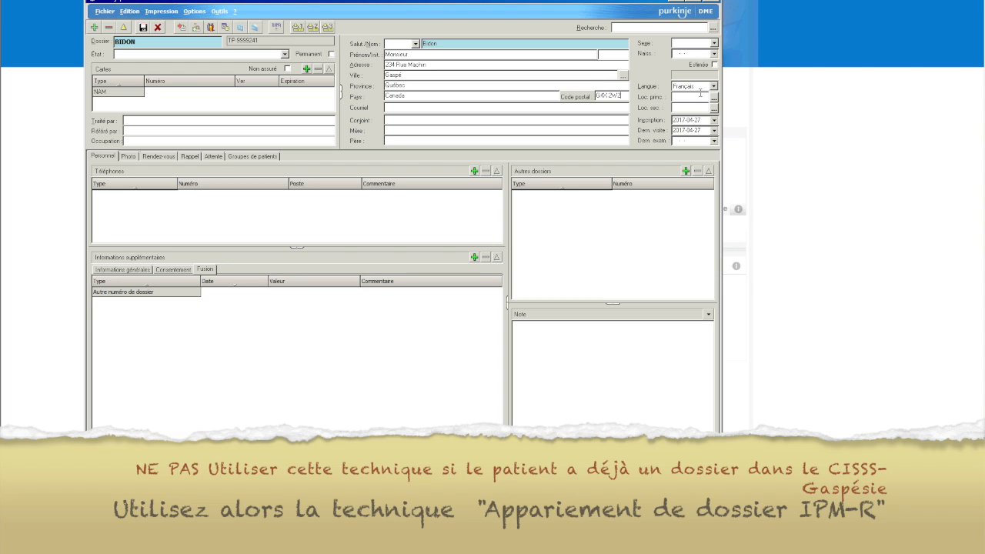
click(715, 44)
click(714, 52)
- Set the birth date to March 13, 2017 in the Naiss. calendar
click(714, 54)
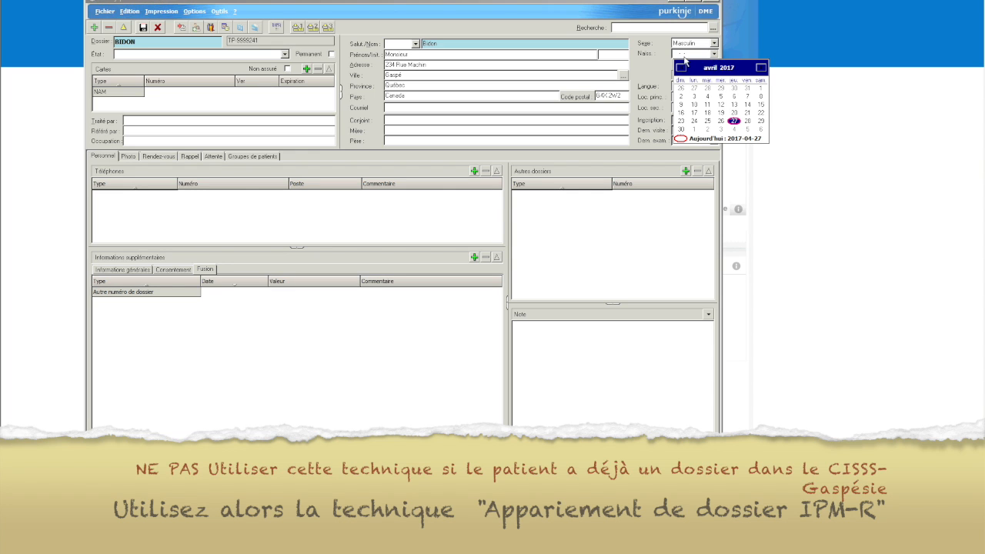
click(681, 68)
click(696, 104)
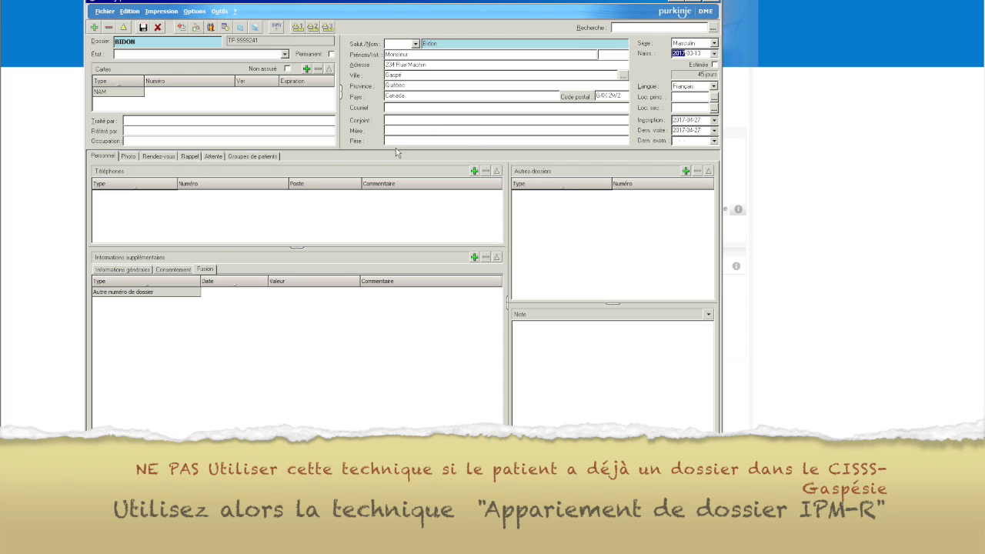
click(196, 95)
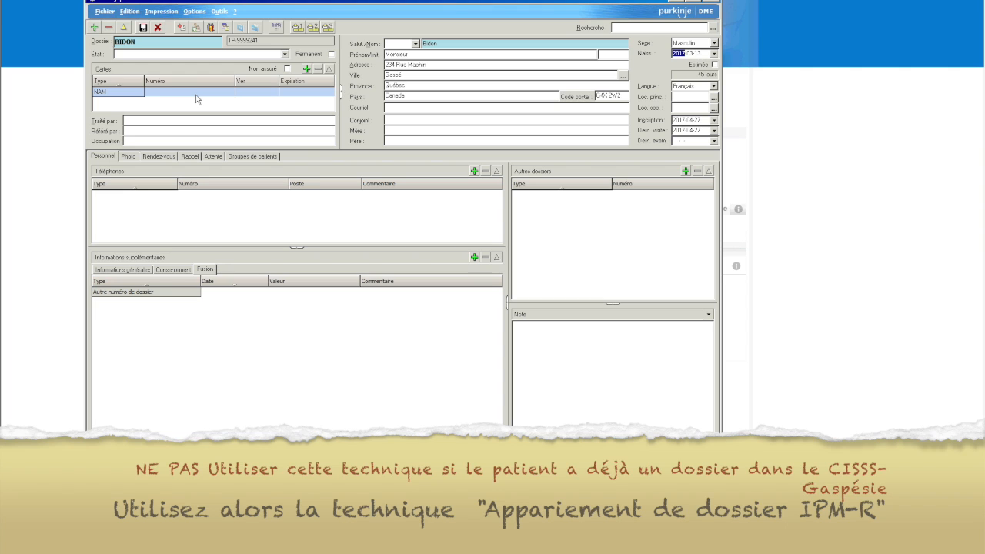
- Add a NAM health insurance card with its number and expiration, accepting the date warning
click(197, 97)
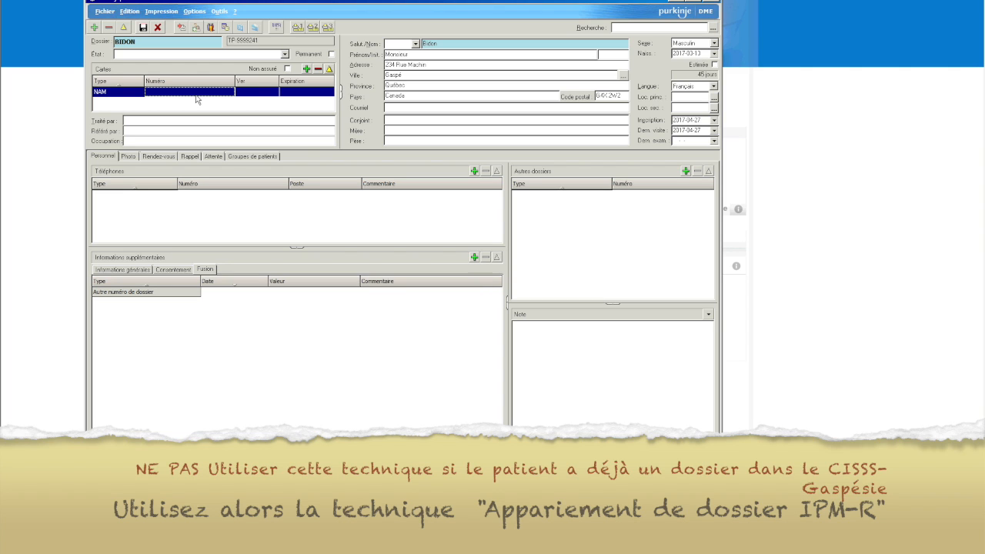
click(308, 71)
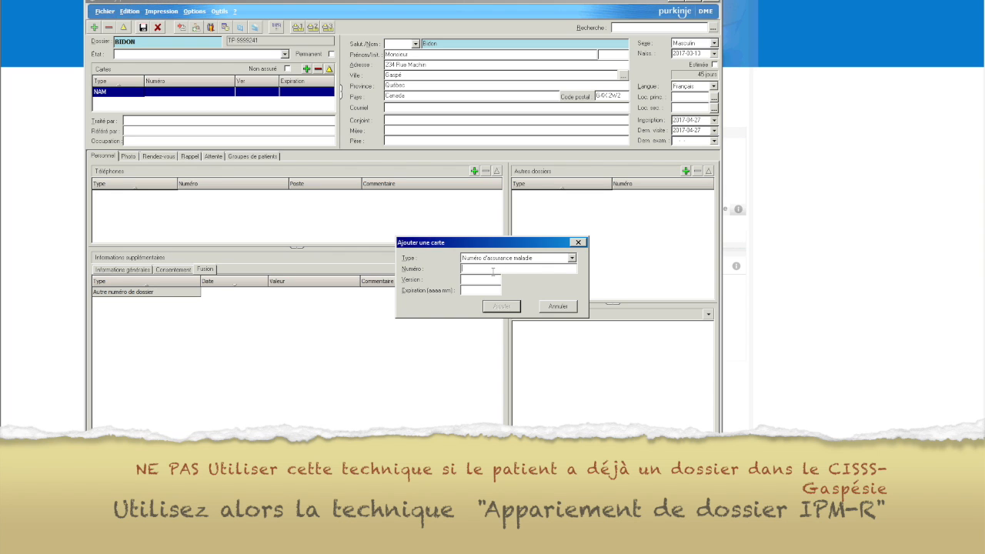
text(BID)
text(M)
text(13)
text(03)
text(1713)
text(20201)
click(508, 308)
click(567, 323)
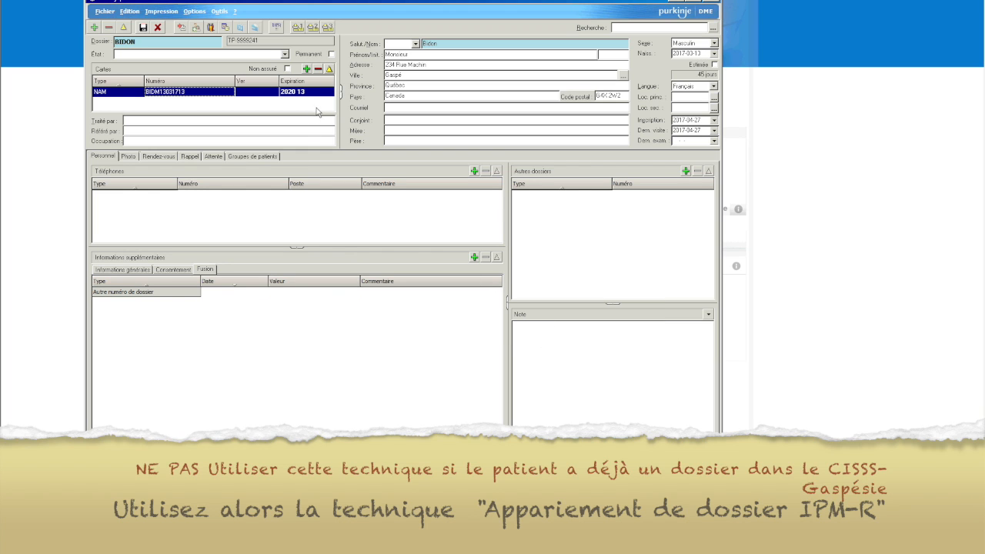
- Edit the NAM card to correct its expiration to 2021 13, accepting the warning
click(329, 69)
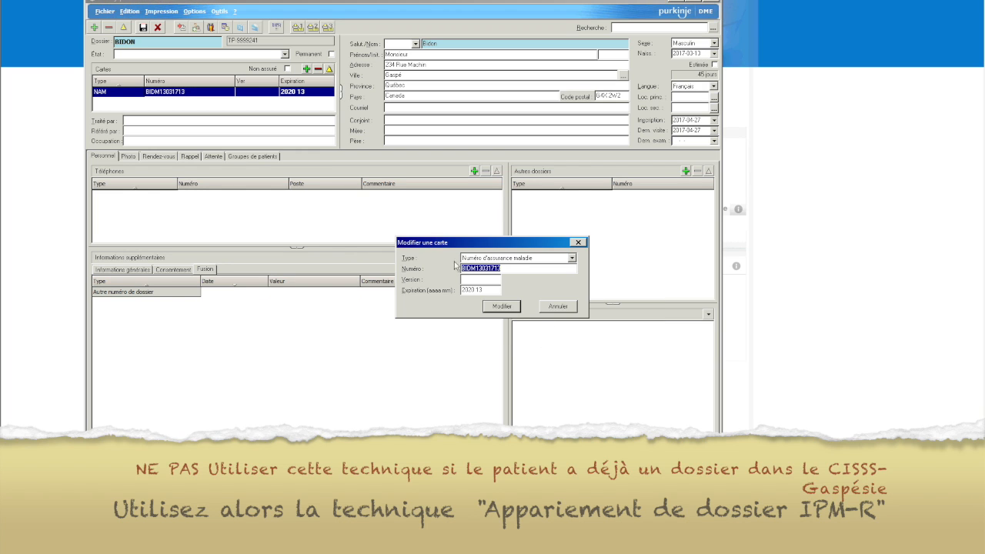
click(472, 290)
click(501, 307)
click(562, 324)
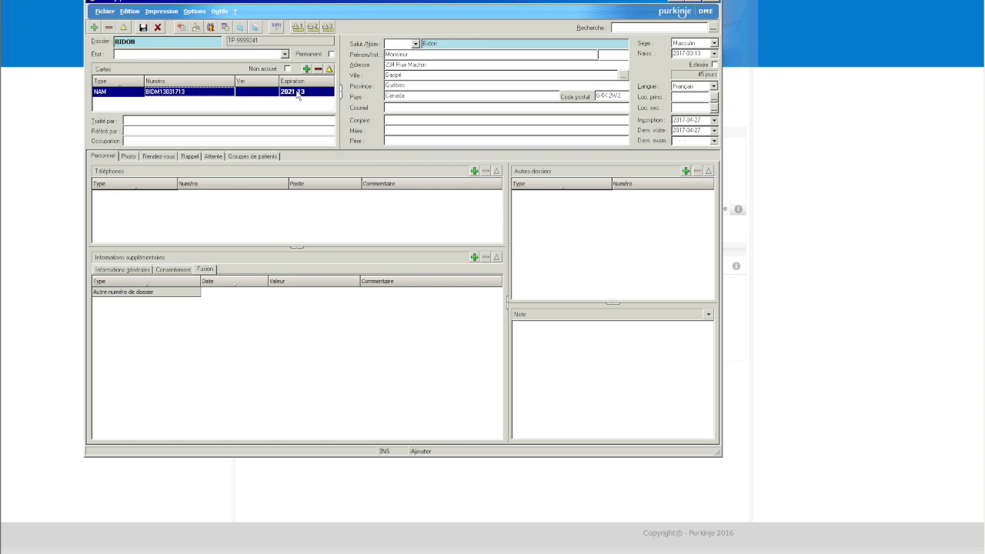
click(168, 121)
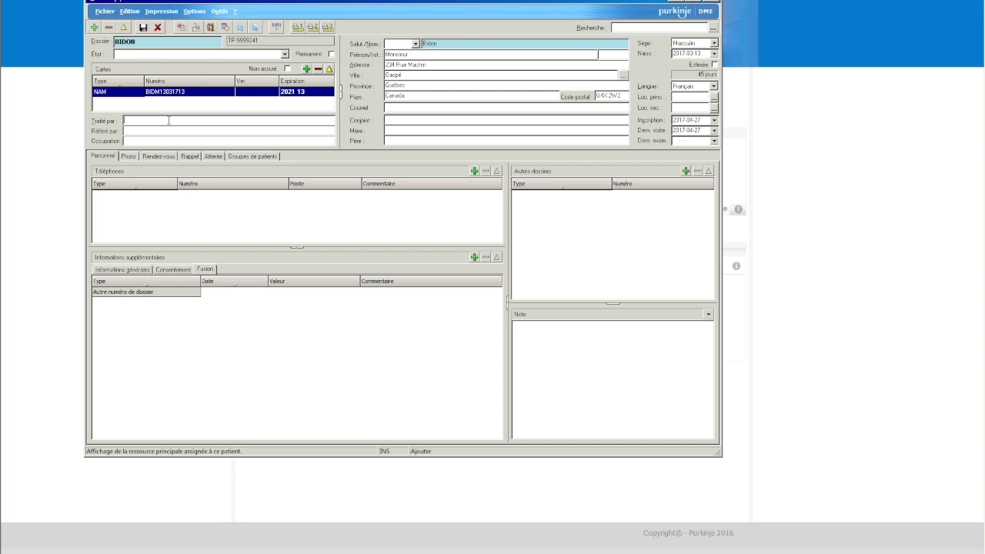
- Enter a physician name in Traité par, then replace it with new search text for Rechercher une ressource
key(Return)
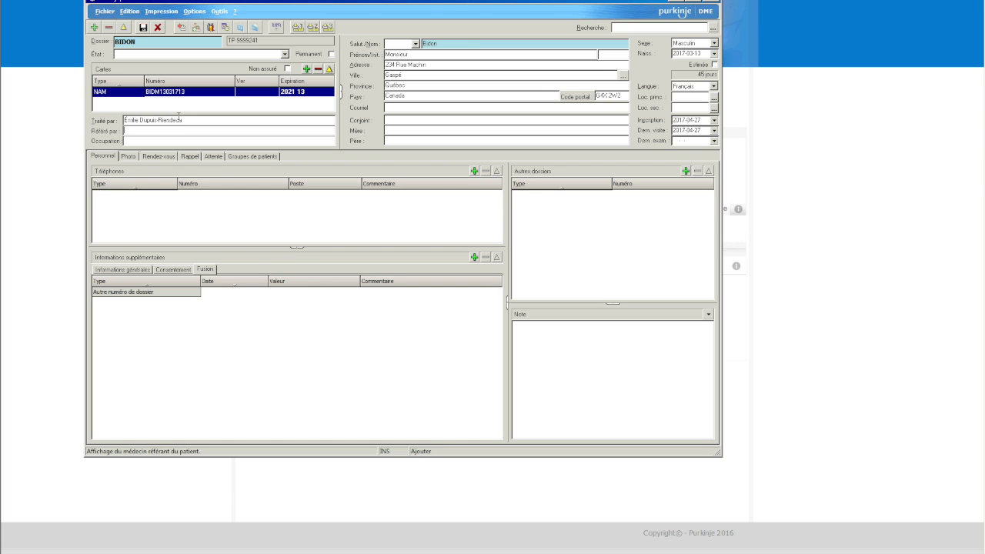
drag(183, 119, 84, 125)
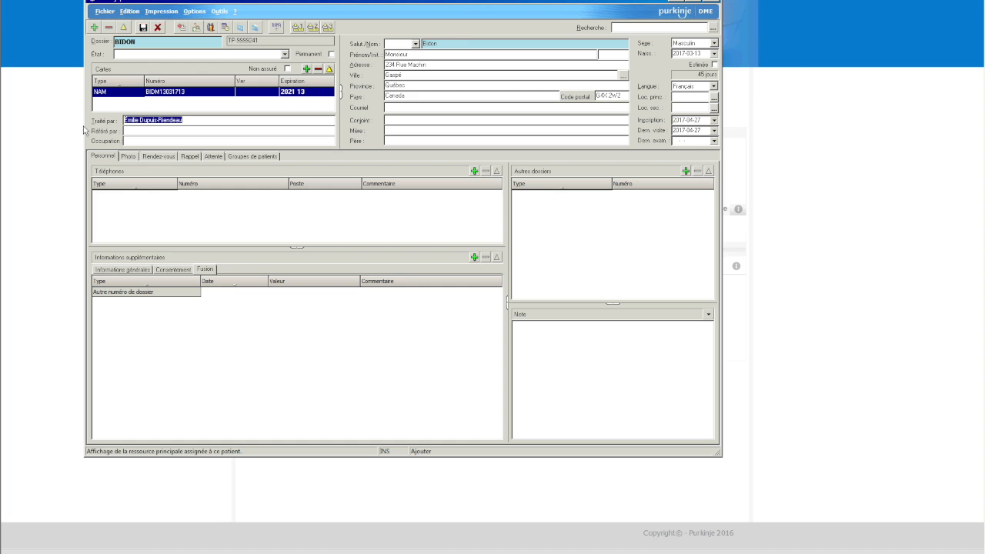
text(emilie)
key(Return)
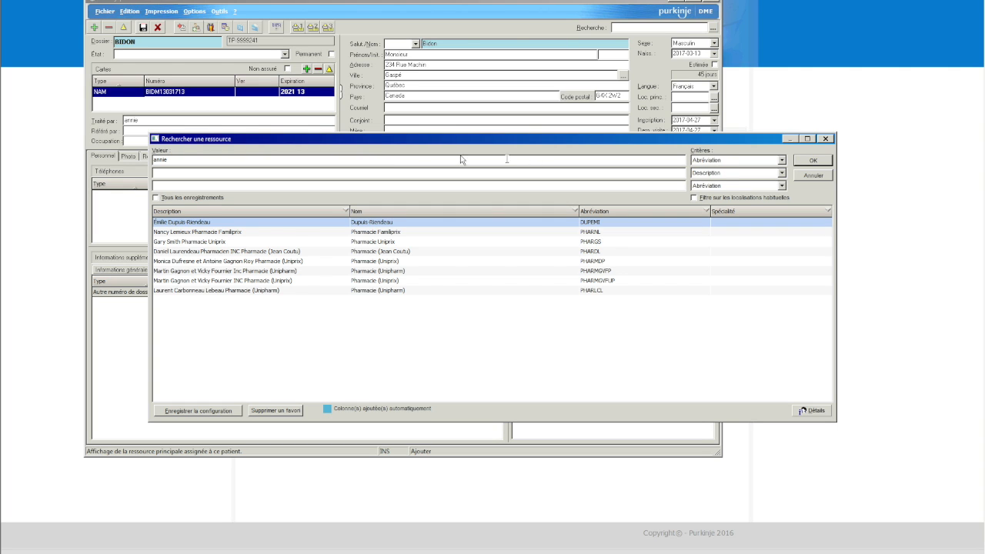
- Search resources by Description for the physician's name and pick the matching practitioner
click(289, 160)
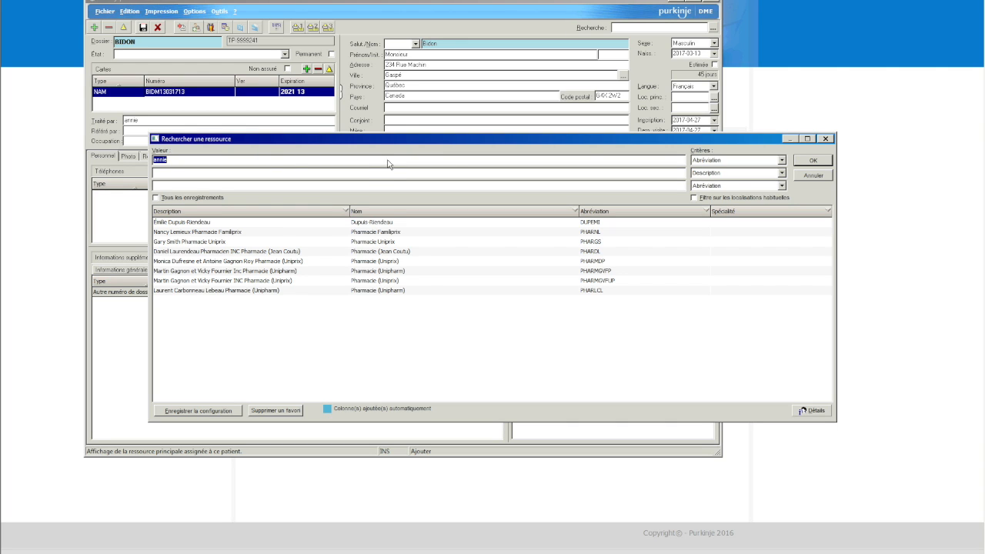
click(782, 160)
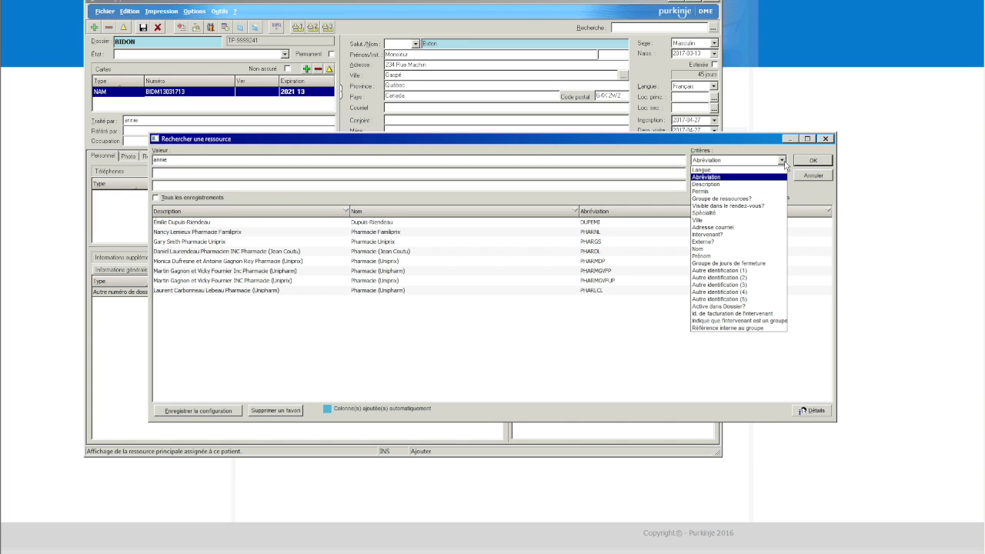
click(706, 178)
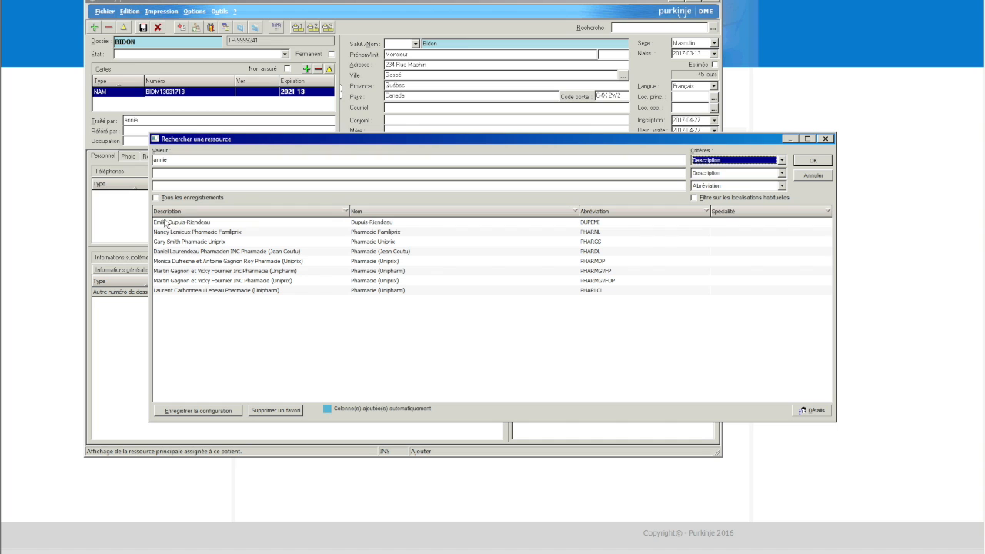
double_click(231, 159)
key(Return)
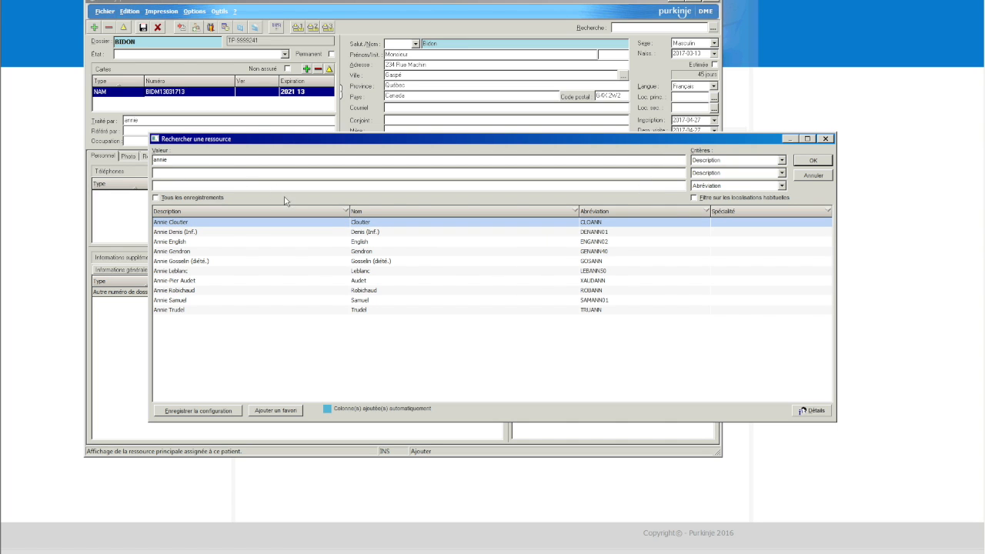
click(600, 293)
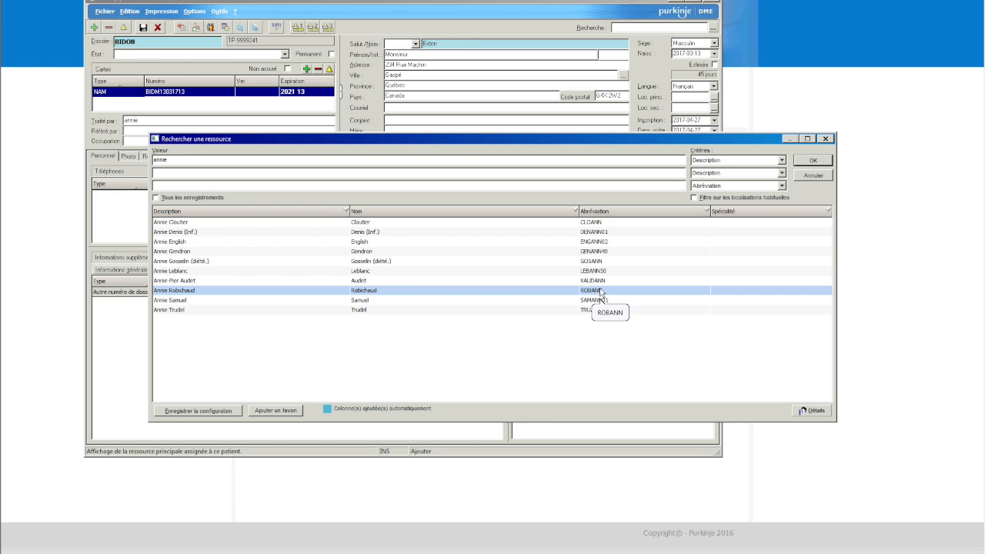
click(810, 160)
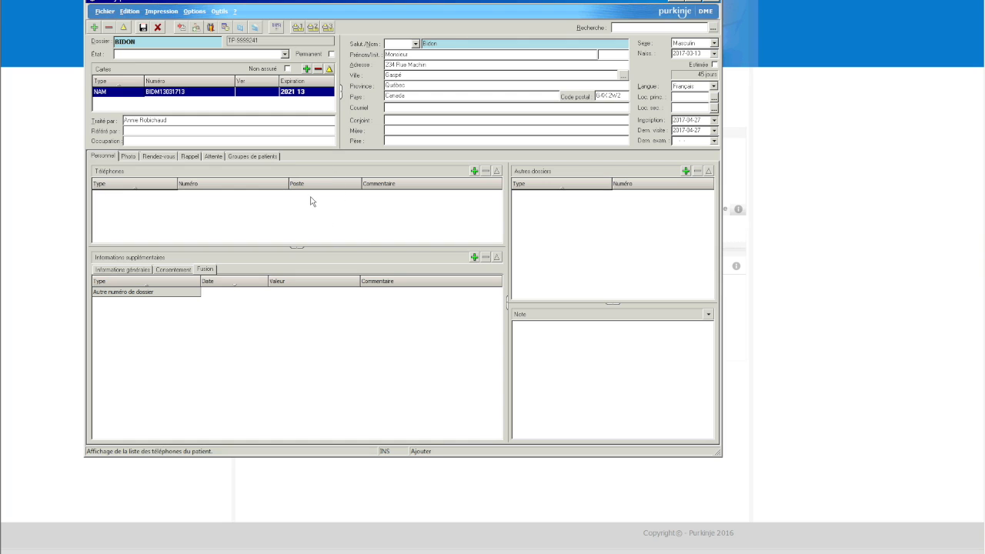
- Add the patient's home phone number
click(474, 171)
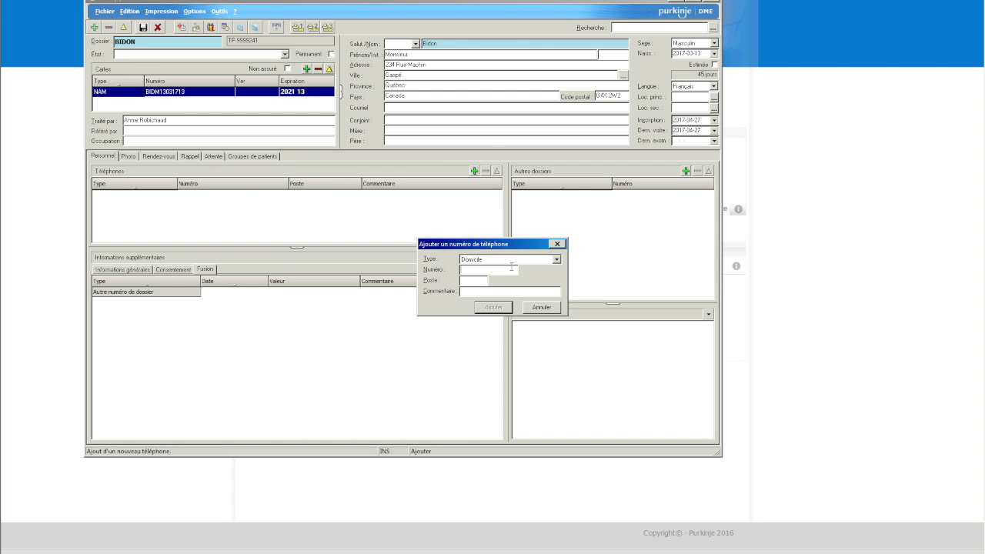
text(418 555 5555)
click(493, 307)
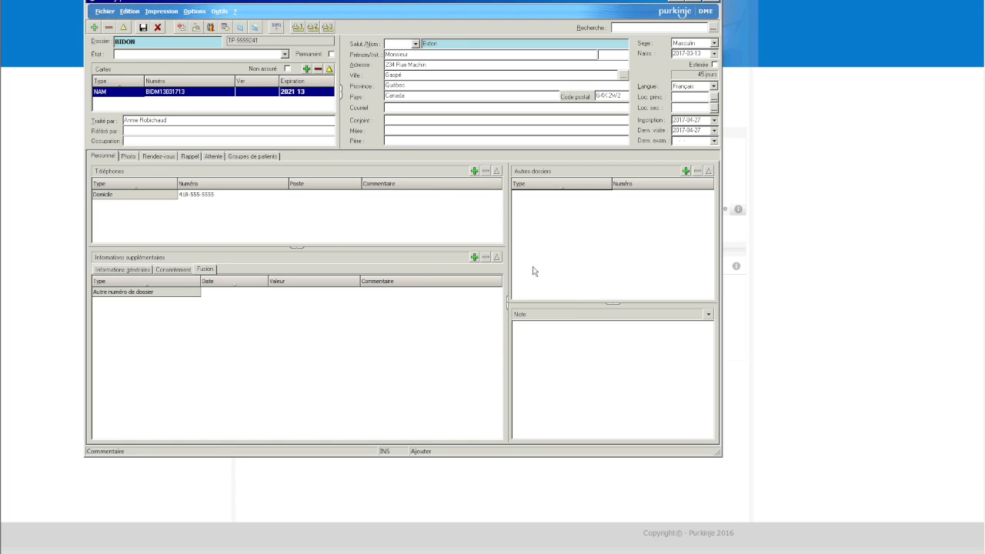
- Add a Cellulaire phone number with the comment 'cell maman'
click(475, 171)
text(41)
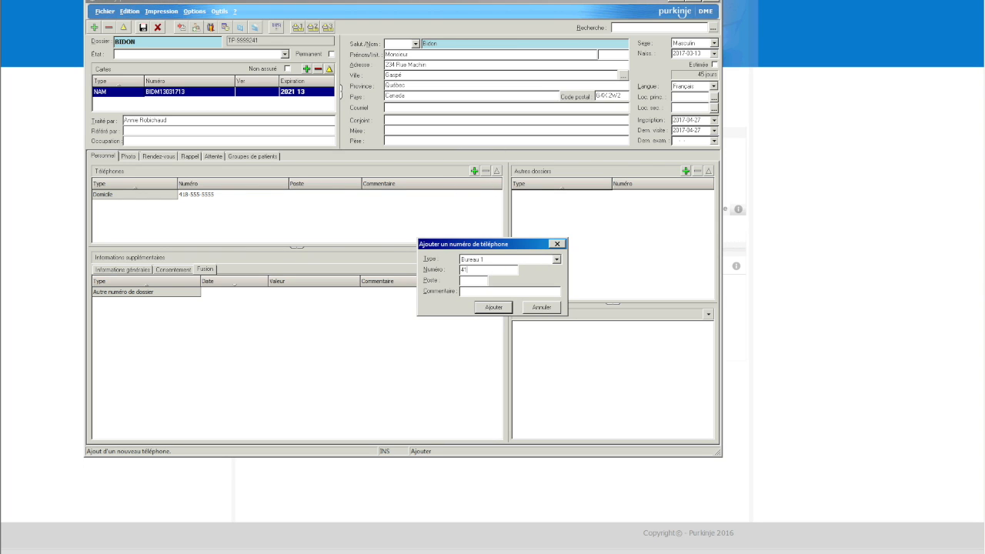
text(8-888)
text(88888888)
click(556, 259)
click(543, 289)
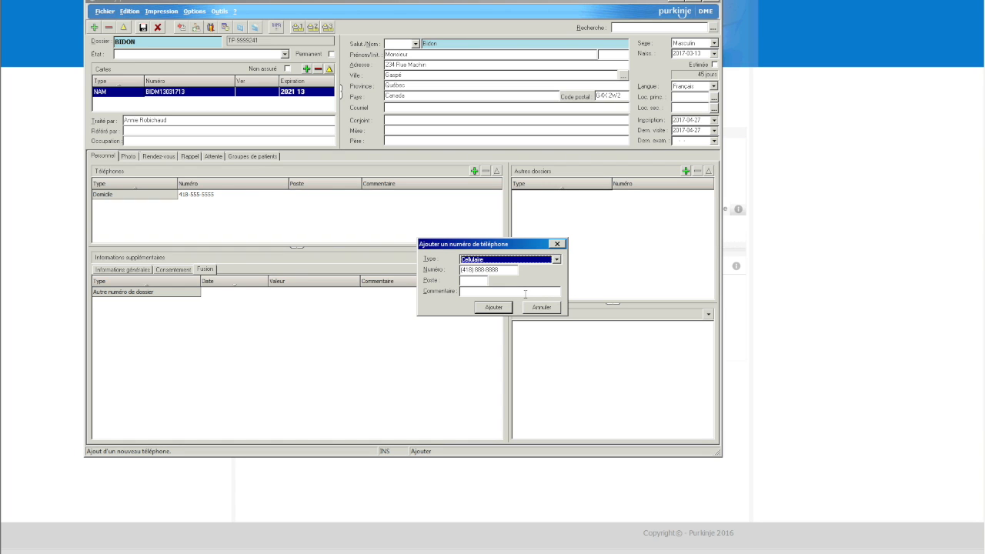
click(524, 294)
text(cell maman)
click(494, 307)
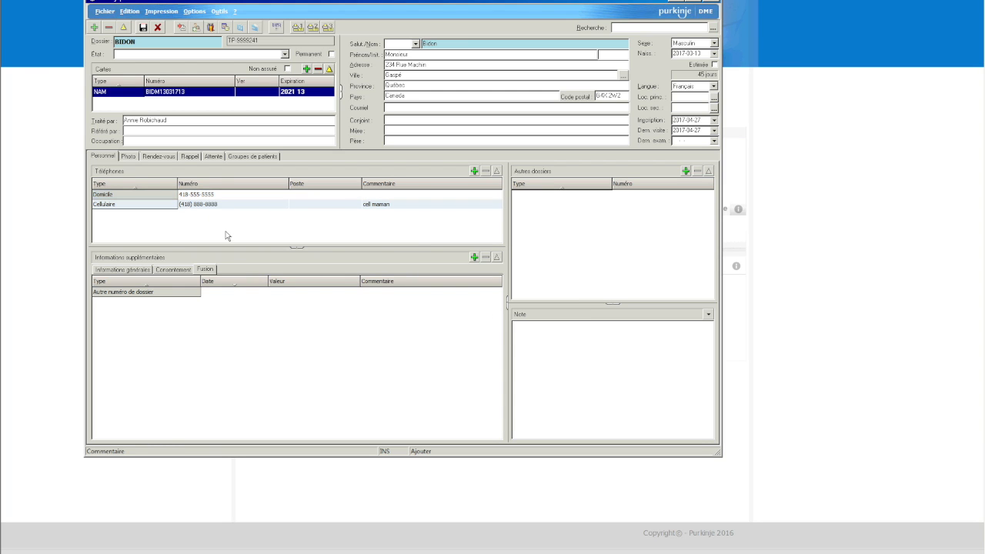
click(288, 194)
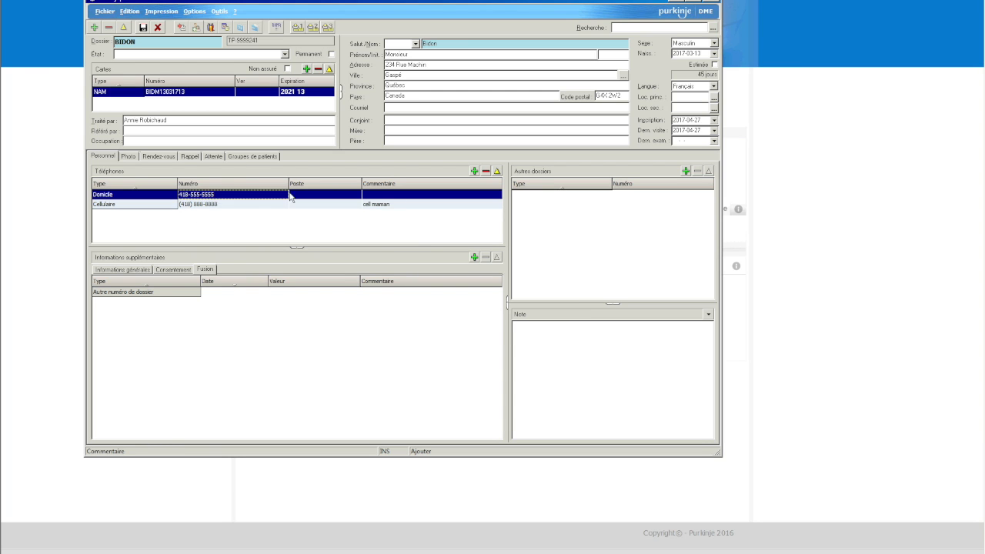
- Edit the Domicile phone entry, replacing its number with a new 418 number
click(497, 172)
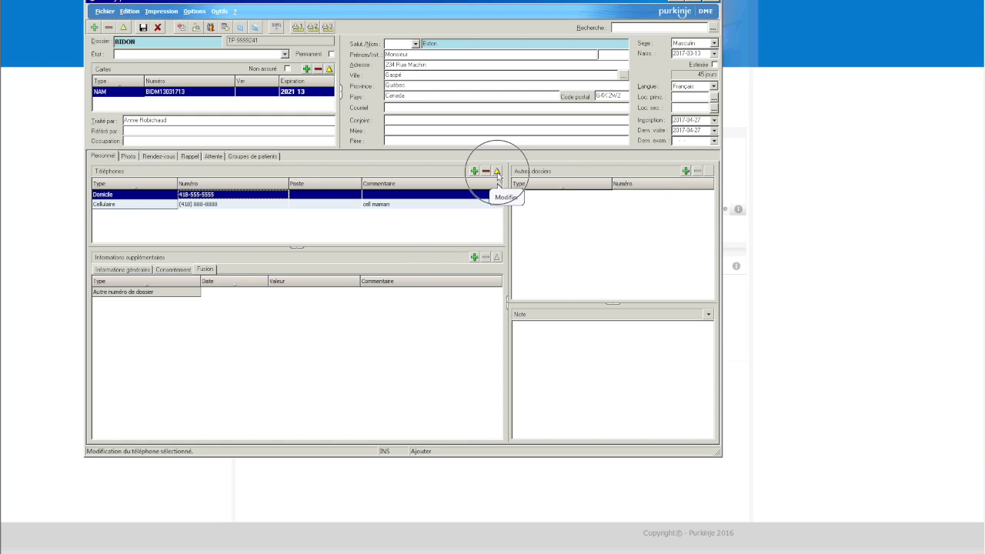
click(504, 268)
drag(504, 269, 461, 269)
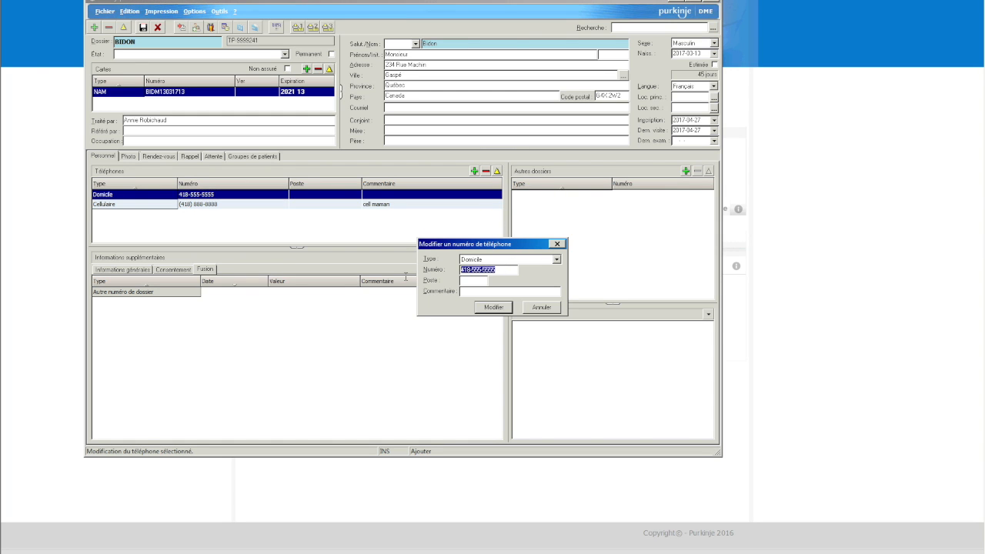
key(BackSpace)
text(4184444444)
click(478, 310)
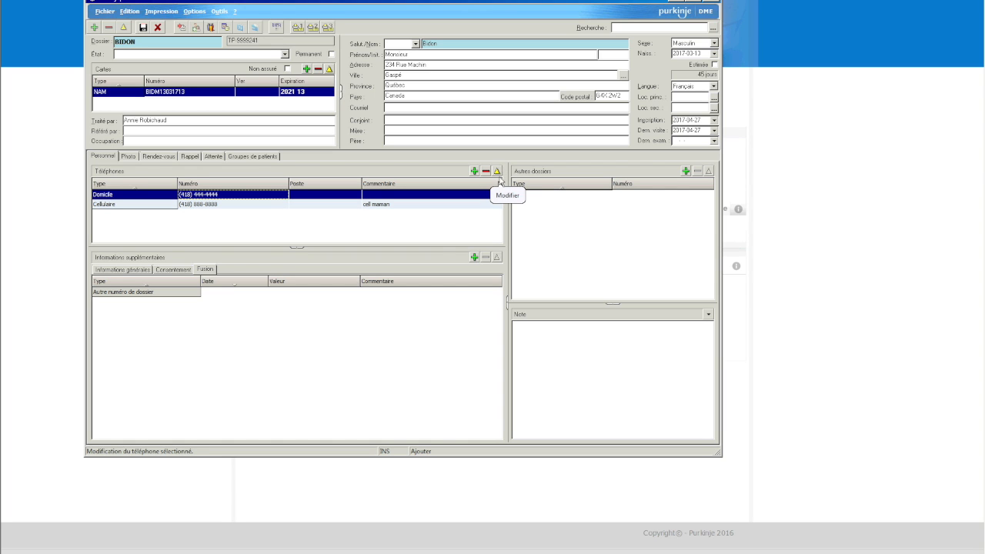
click(150, 270)
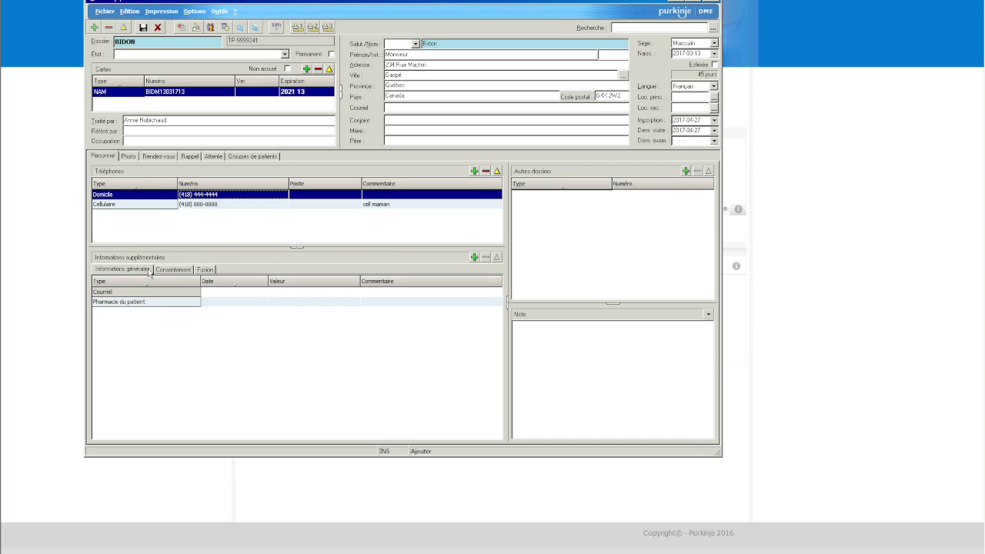
- Point Pharmacie du patient to the Chandler Jean Coutu pharmacy found by searching 'pharmacie'
click(144, 292)
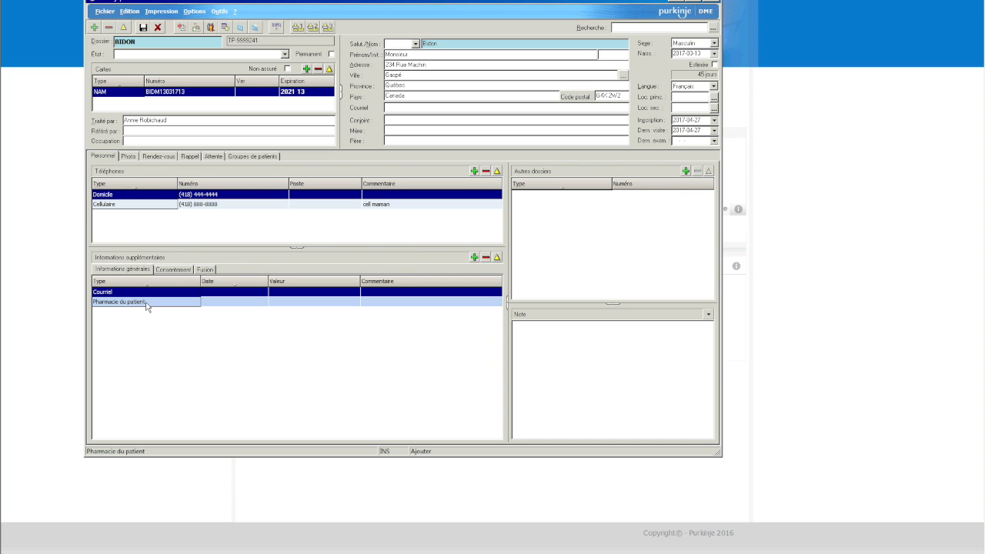
click(207, 305)
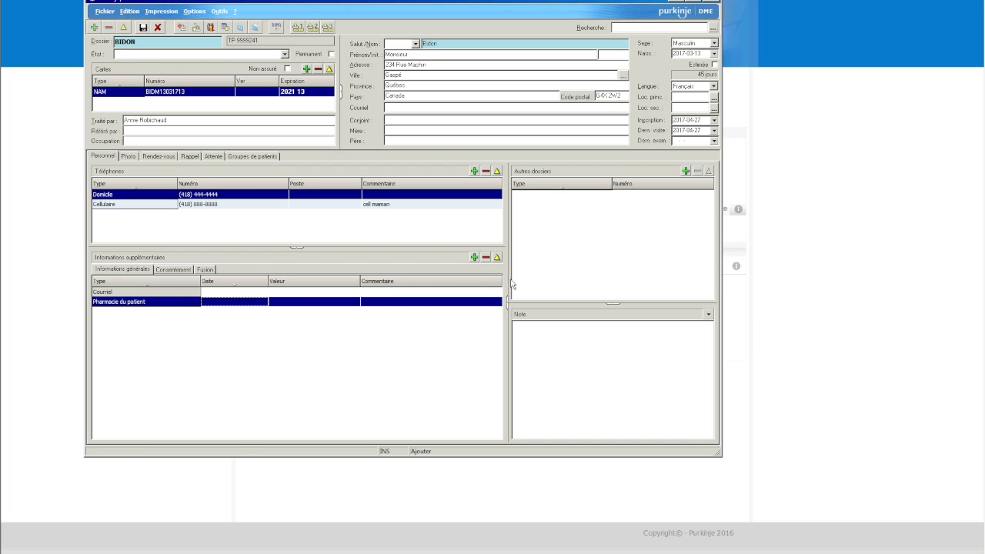
click(497, 258)
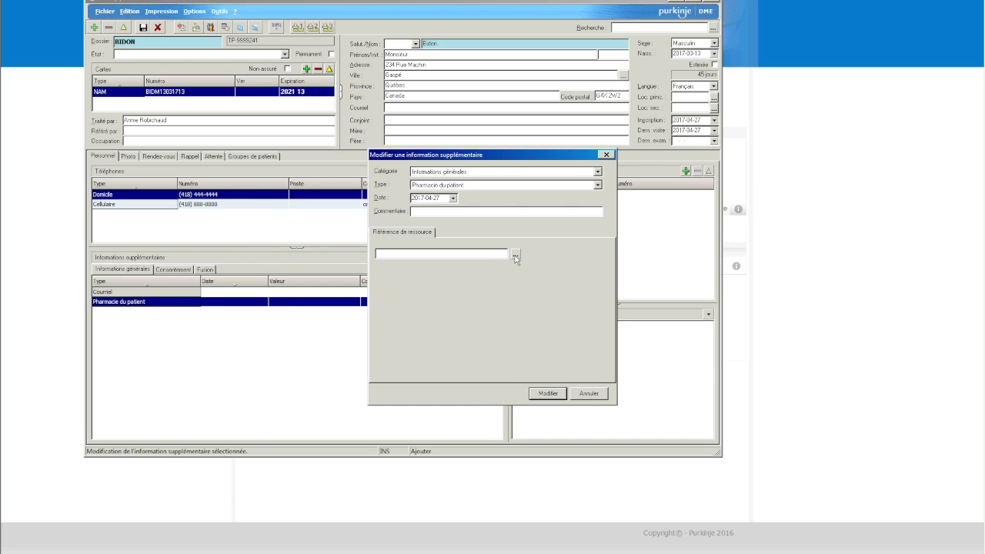
click(515, 255)
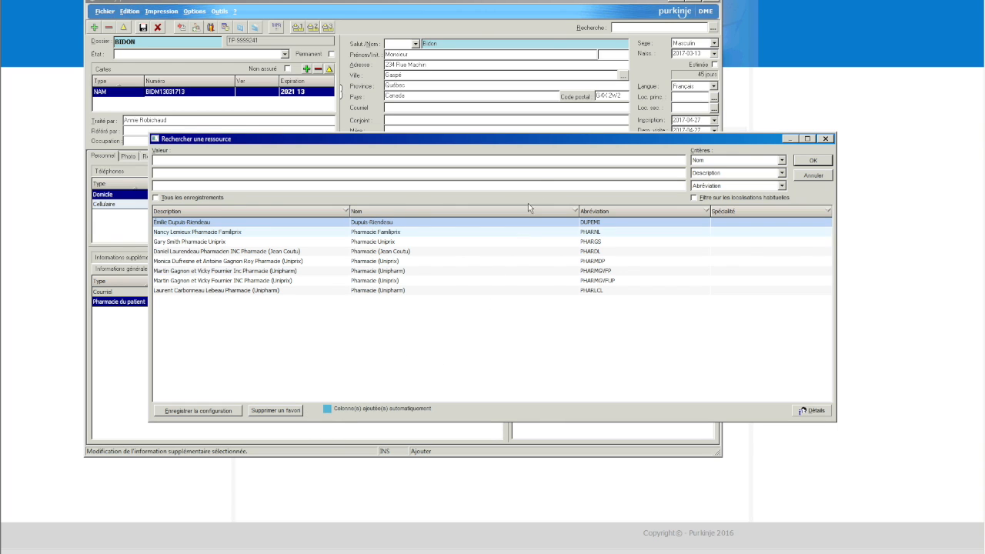
click(544, 162)
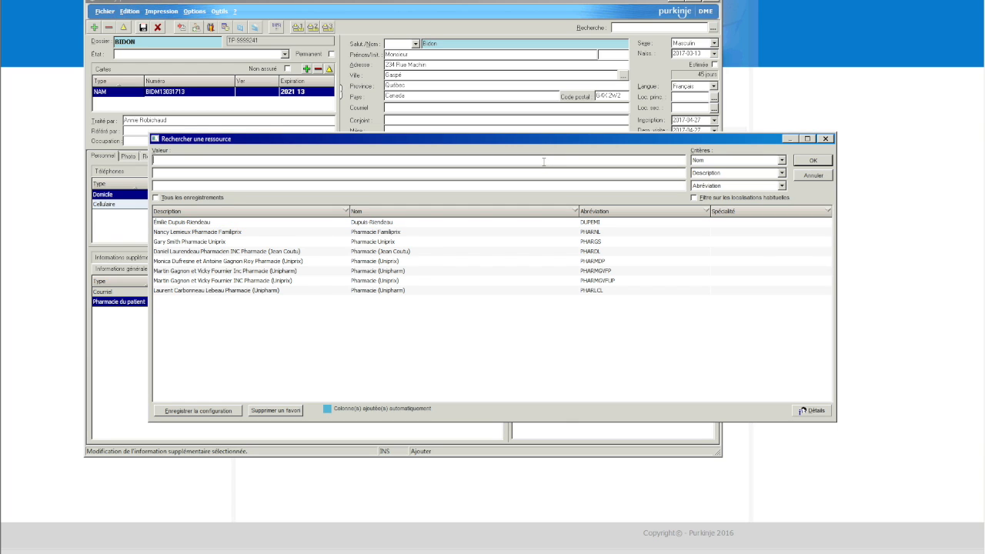
text(pharmacie)
key(Return)
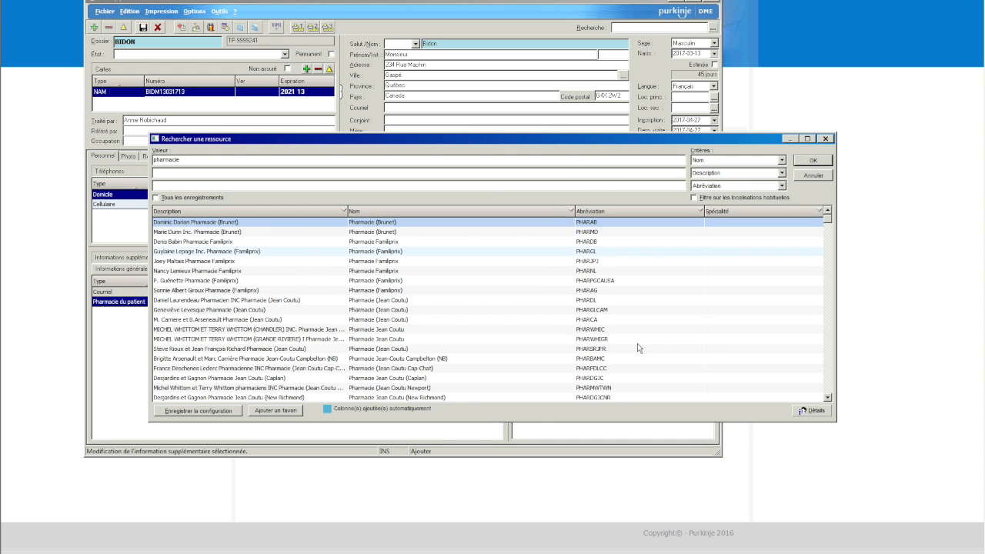
click(413, 330)
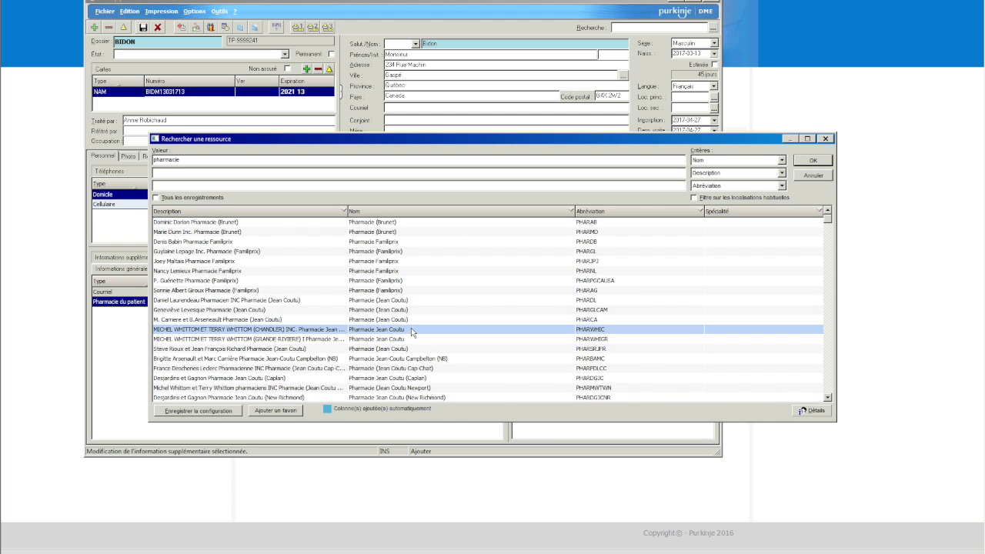
click(829, 164)
click(548, 394)
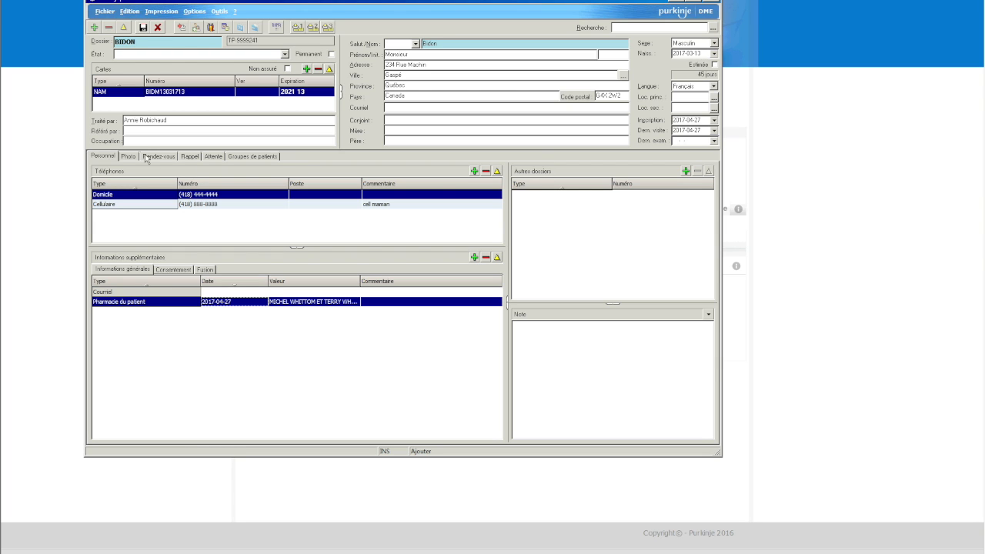
- Save the patient record, continuing past the Anomalies détectées warning
click(144, 28)
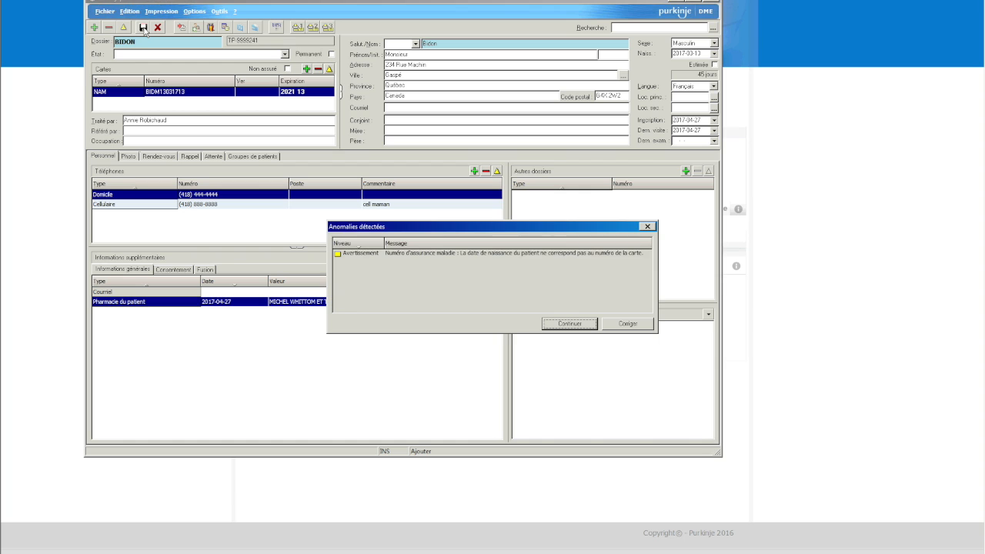
key(Return)
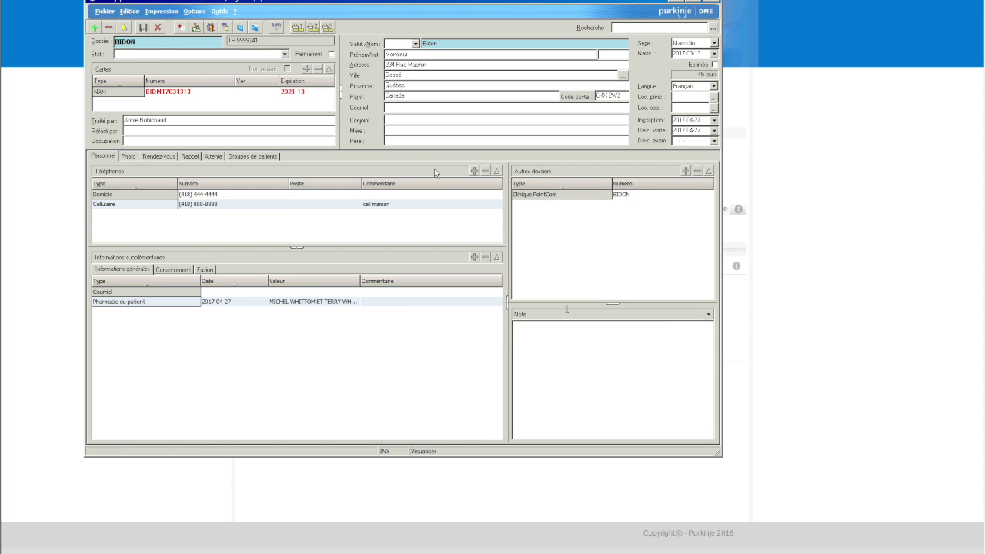
click(287, 93)
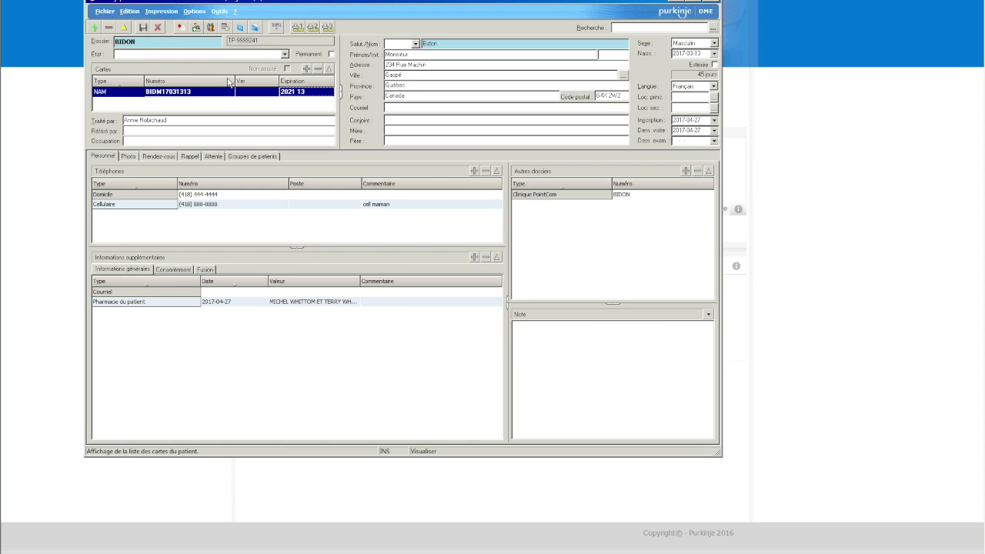
- Check the Clinique PointCom dossier entry and make the record editable again
click(314, 326)
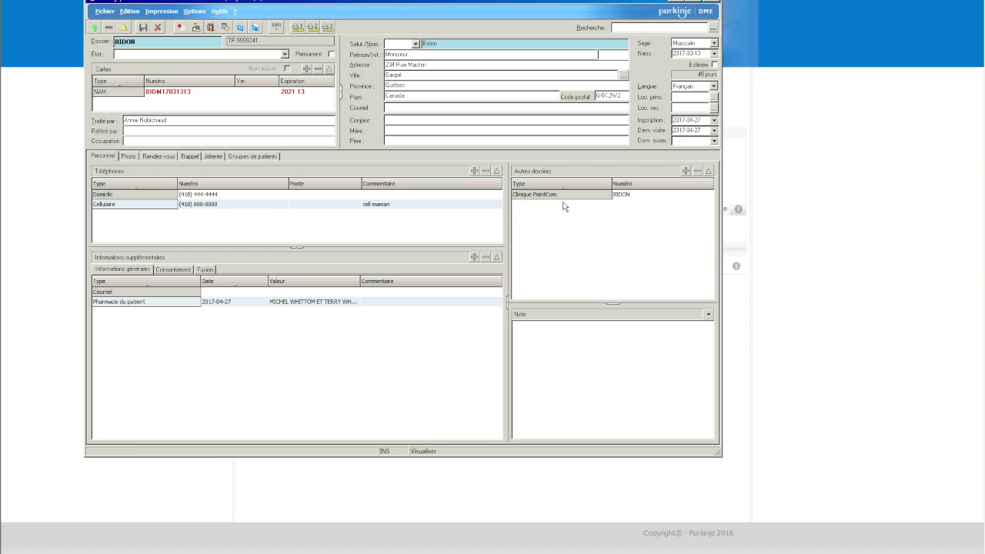
click(537, 197)
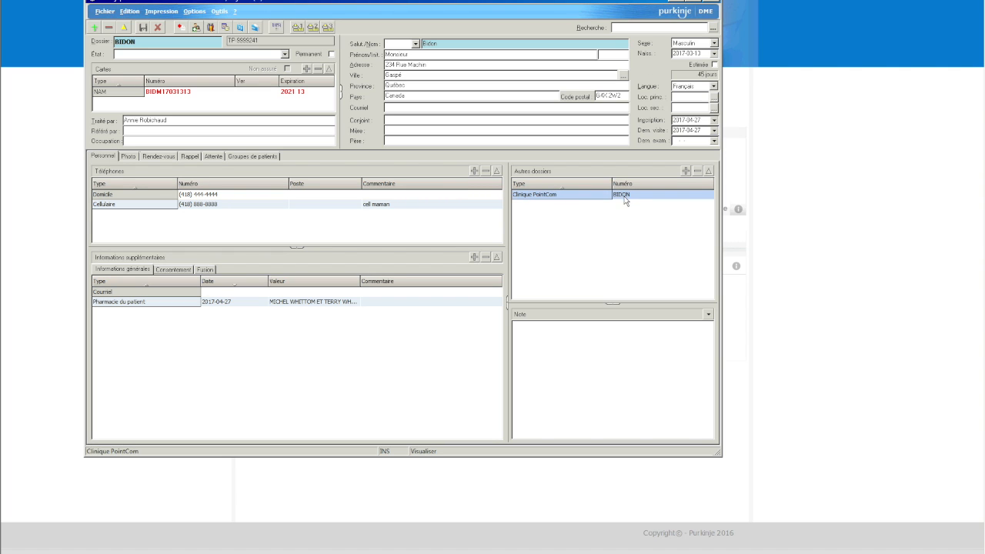
click(560, 198)
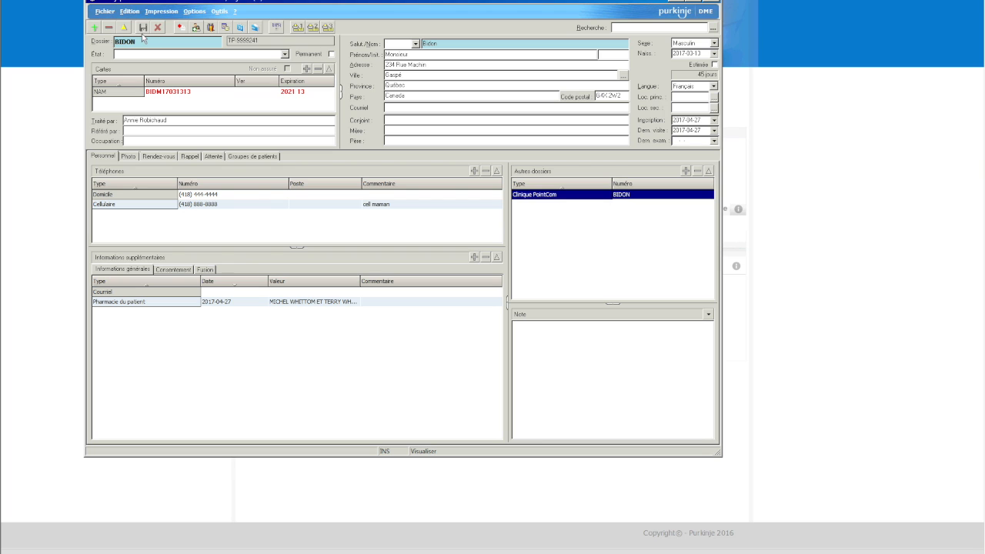
click(122, 29)
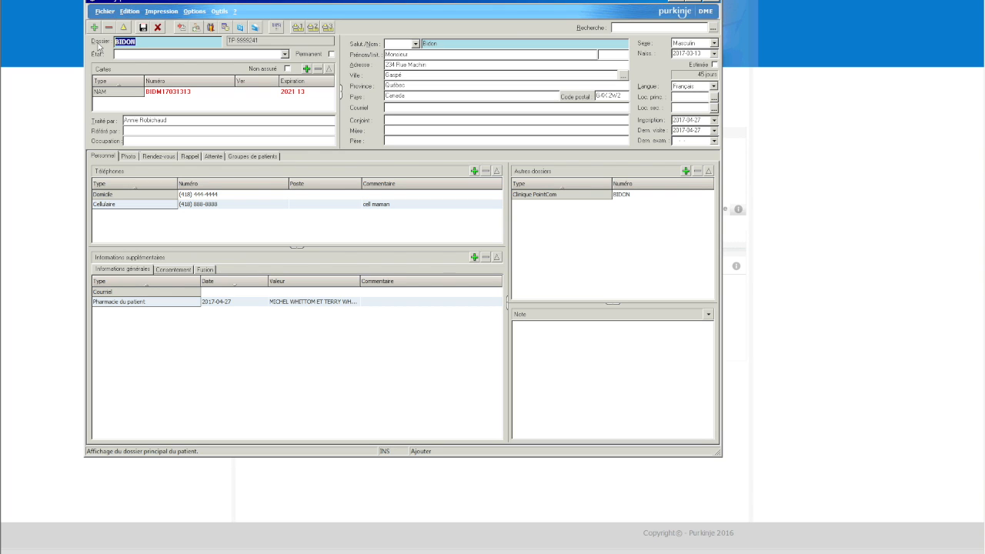
- Enter 54321000 as the dossier number and save, continuing past the anomalies warning
text(54321000)
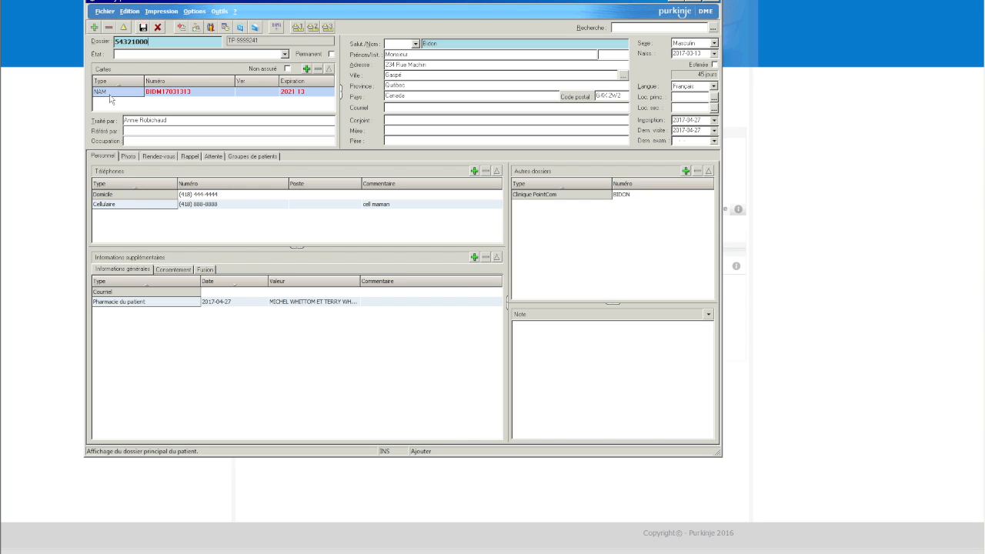
click(144, 29)
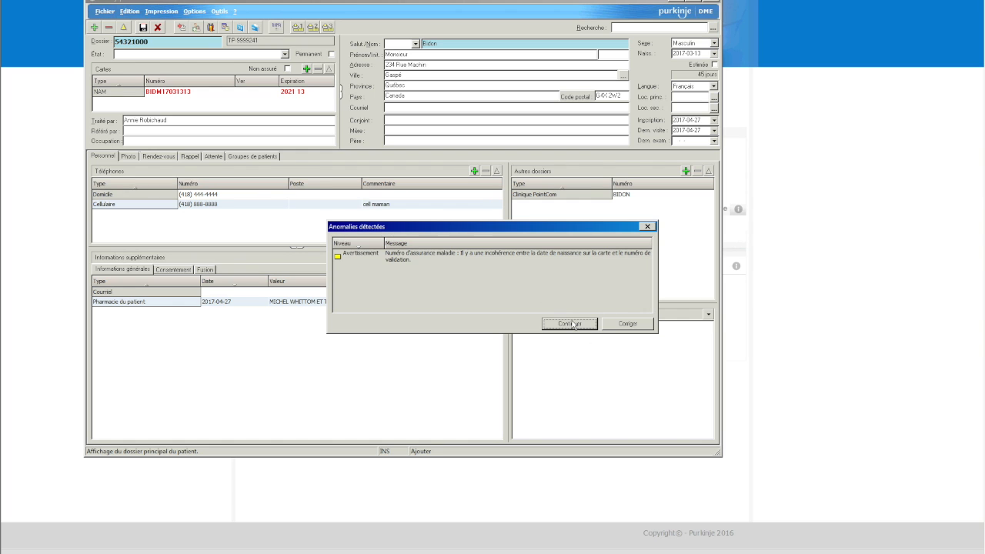
click(570, 323)
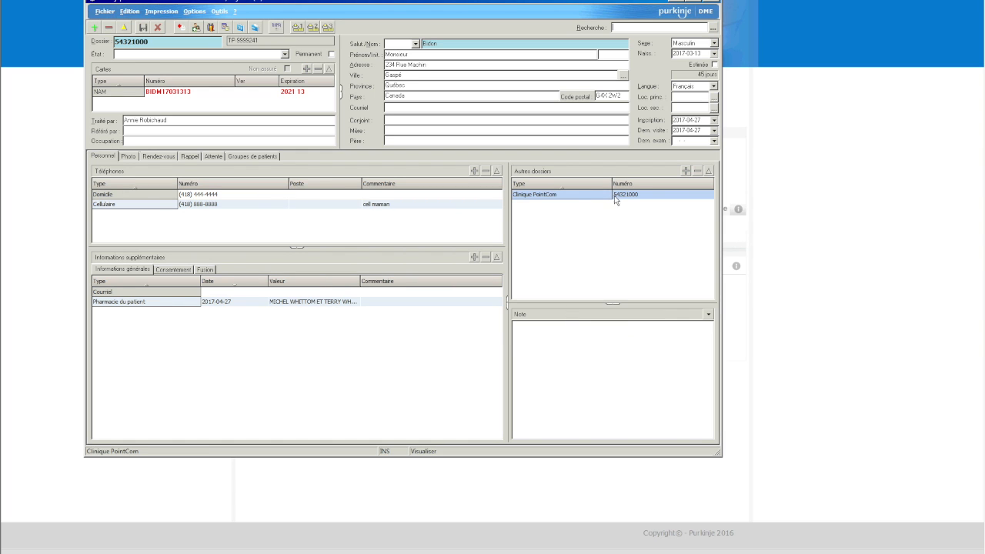
click(598, 277)
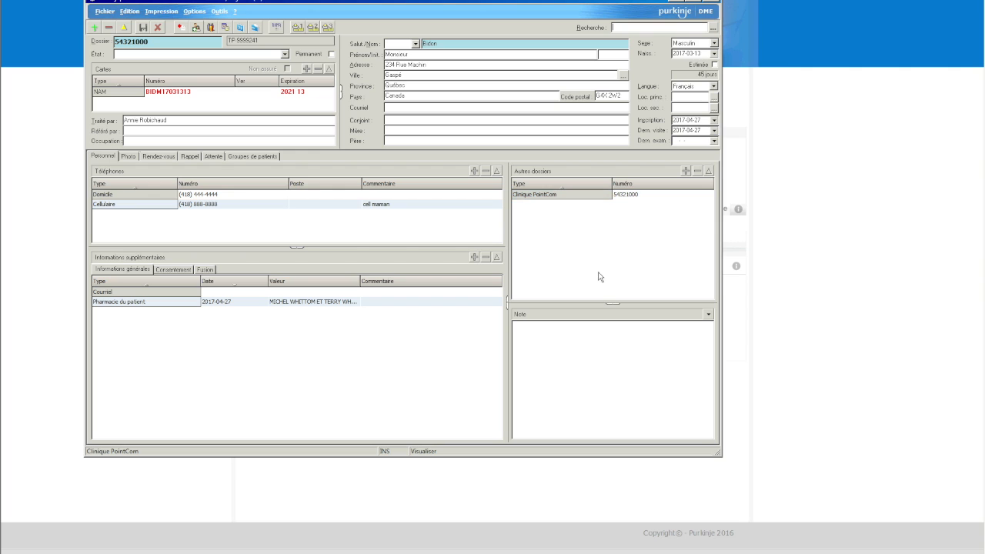